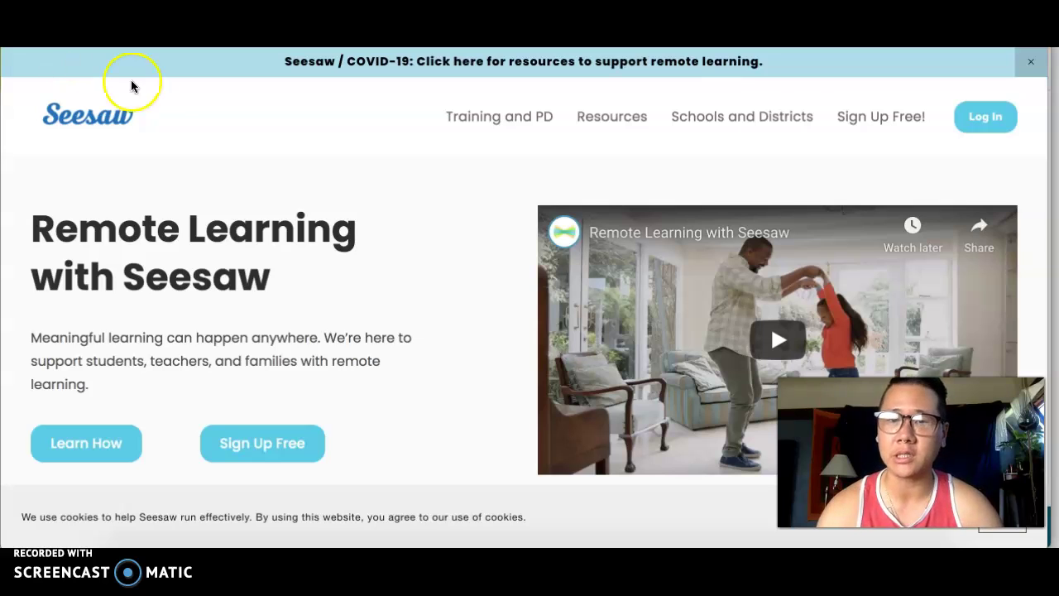
Step: Log in to Seesaw, view the sample response's linked presentation, and open the Passion Project on Seesaw activity from the class journal
click(985, 115)
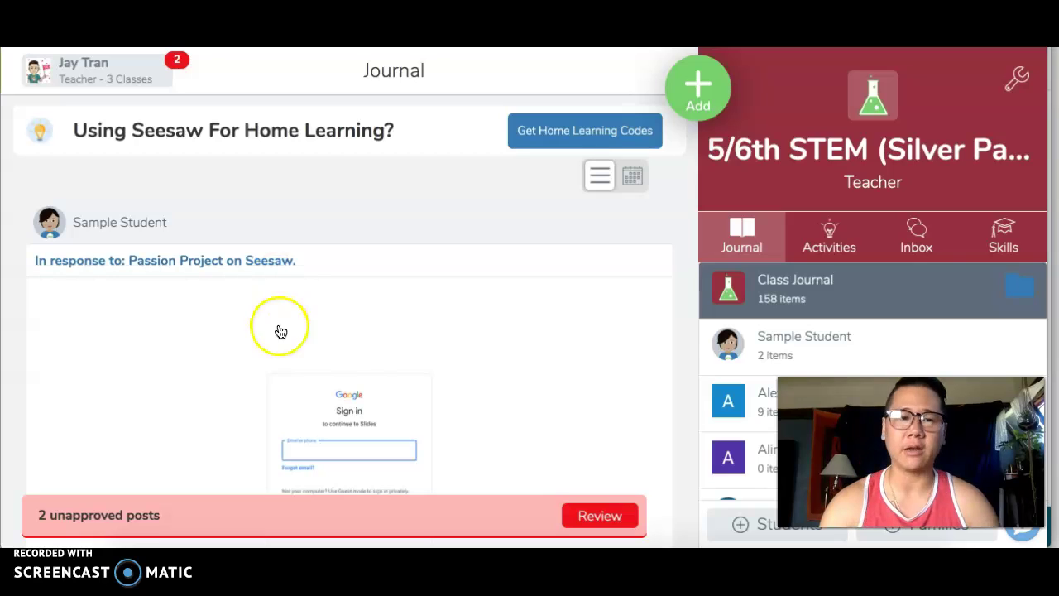
click(373, 418)
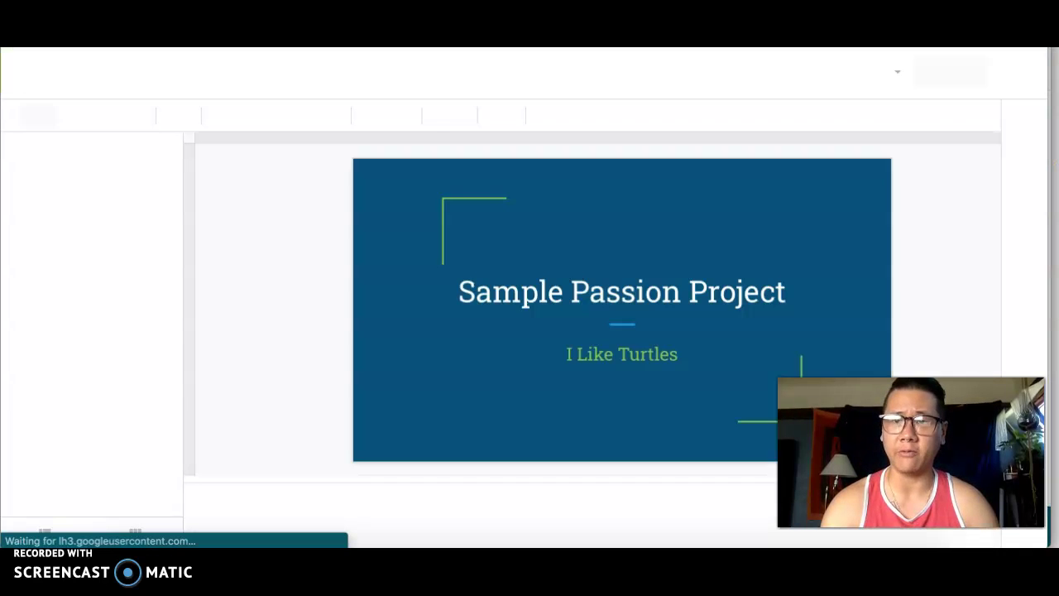
click(47, 249)
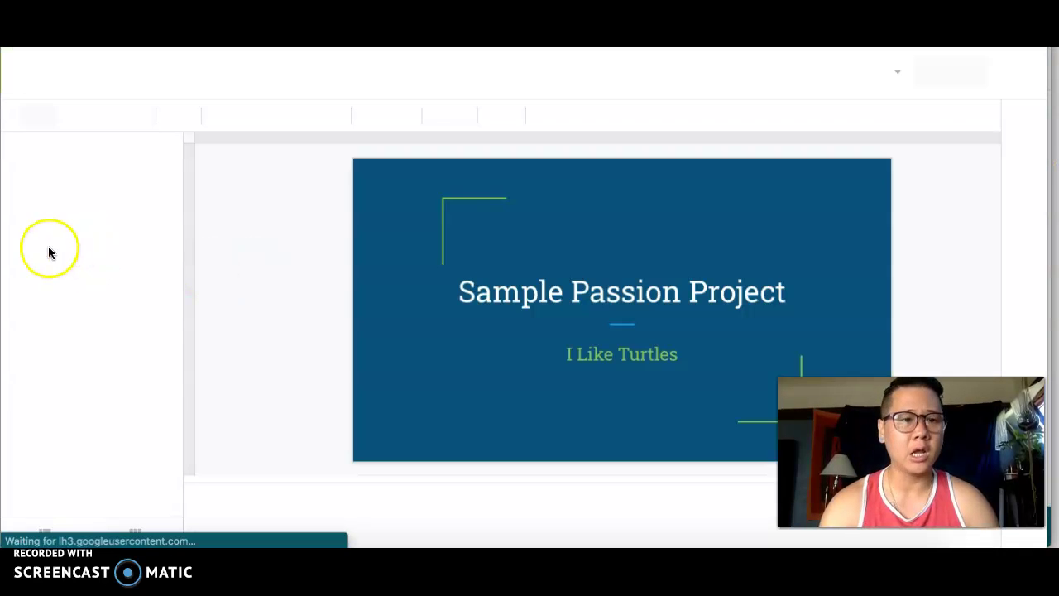
click(96, 268)
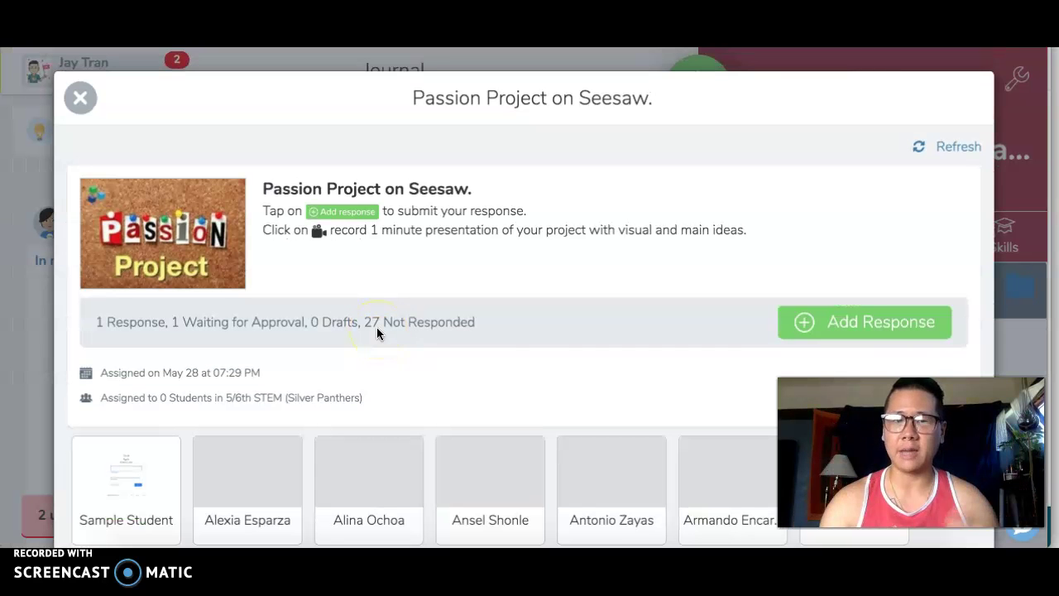
Step: Add a response to the activity as Sample Student and choose to upload a file
click(843, 325)
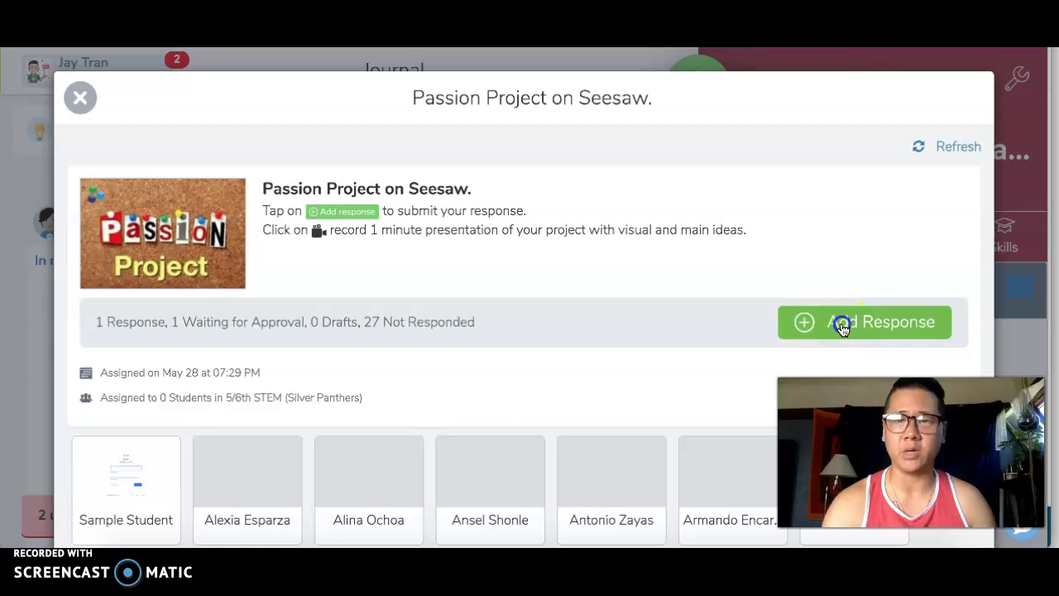
click(485, 166)
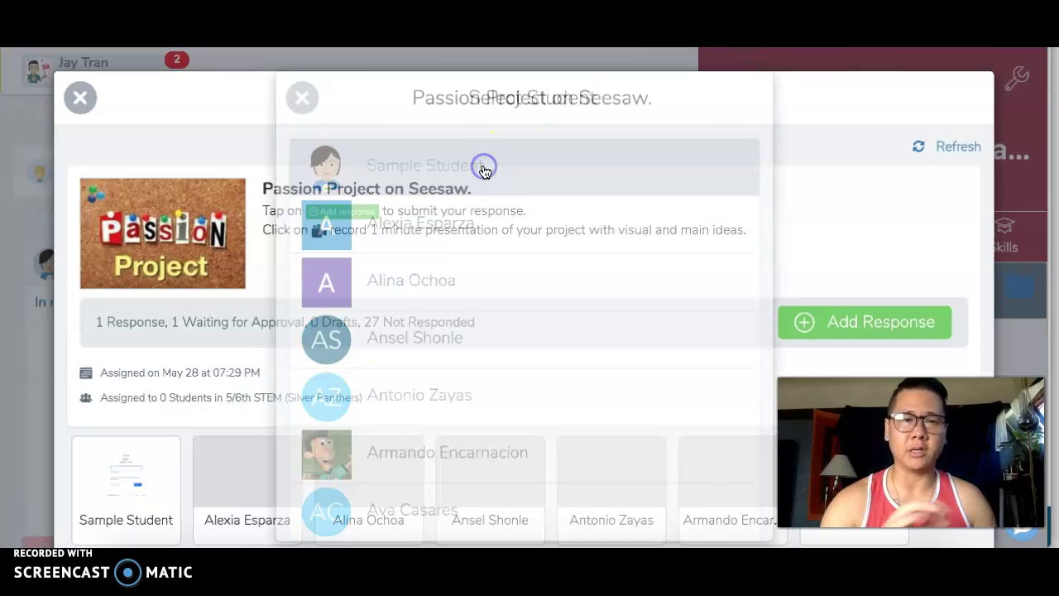
click(296, 462)
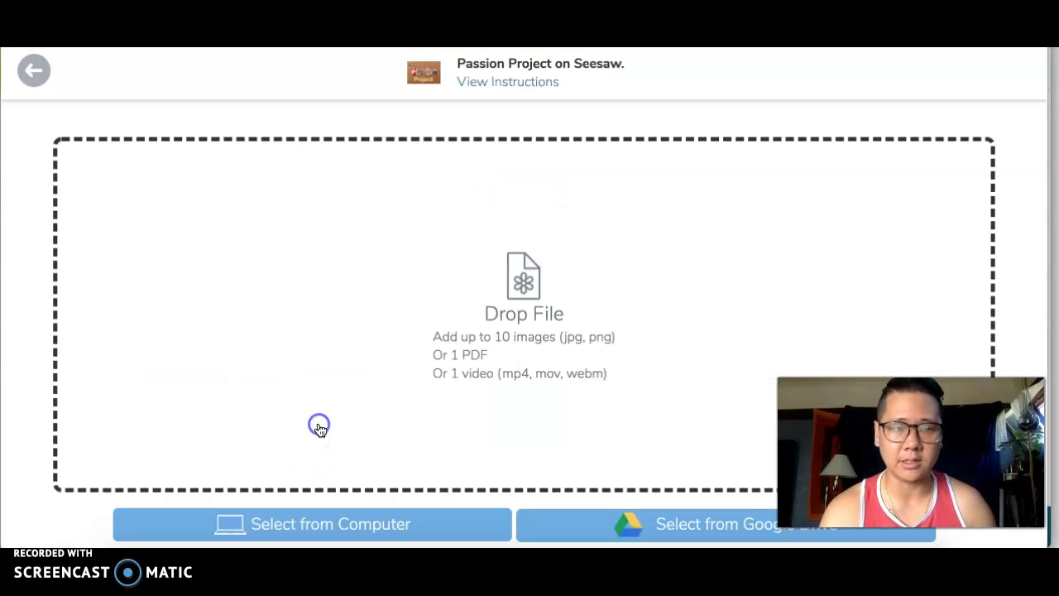
Step: Upload the T-shirt photo IMG_20200526_115801.jpg from the computer and confirm it for editing
click(444, 535)
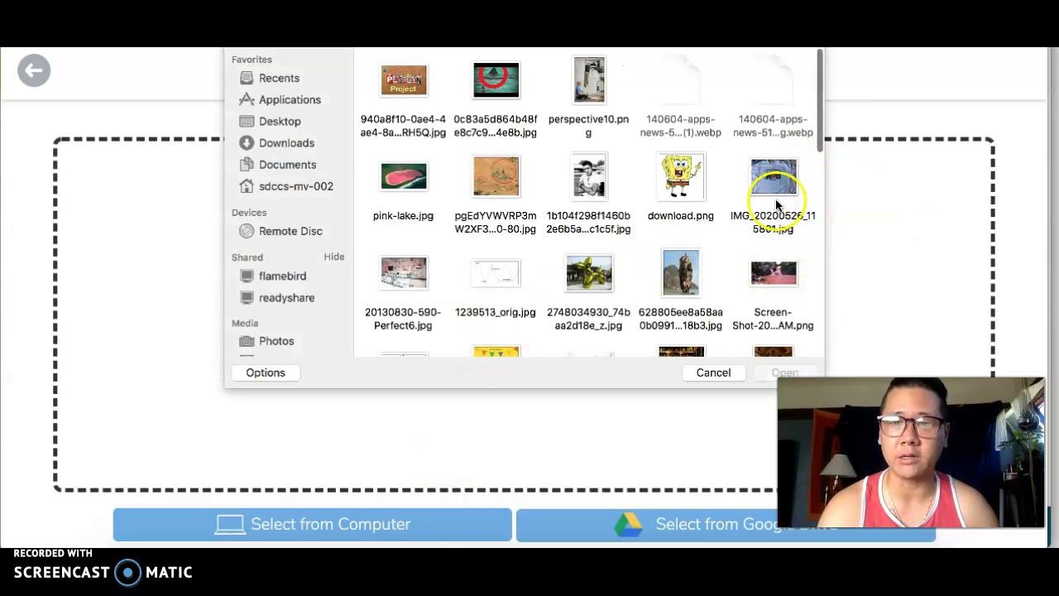
click(790, 177)
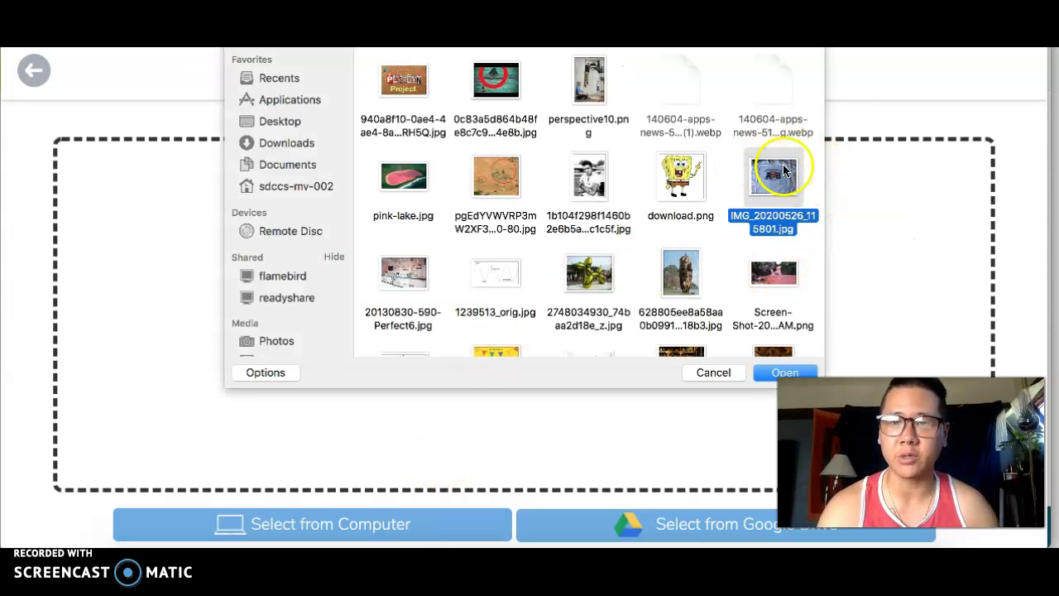
click(771, 195)
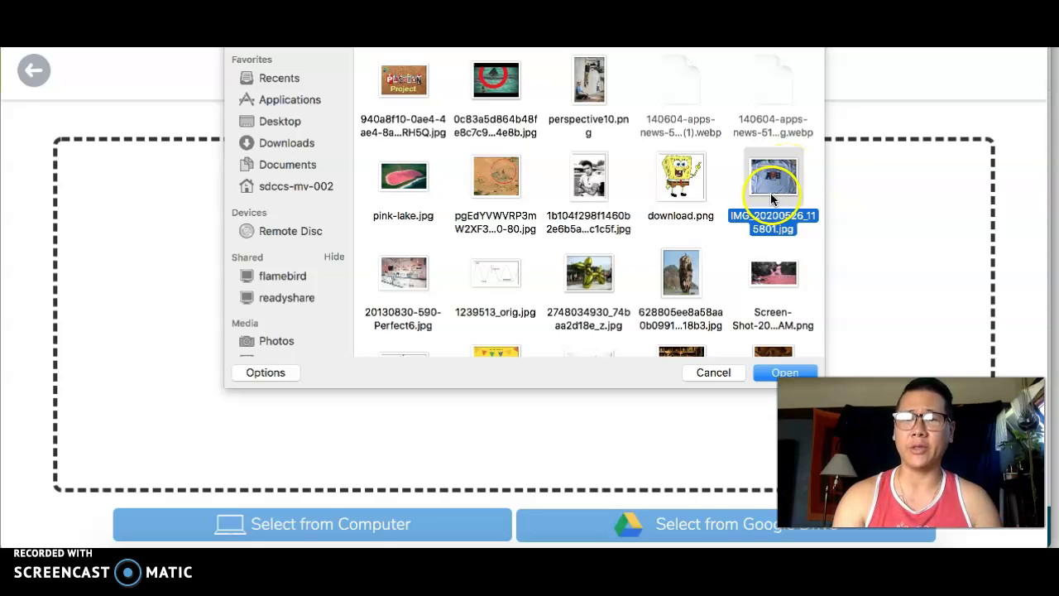
double_click(775, 184)
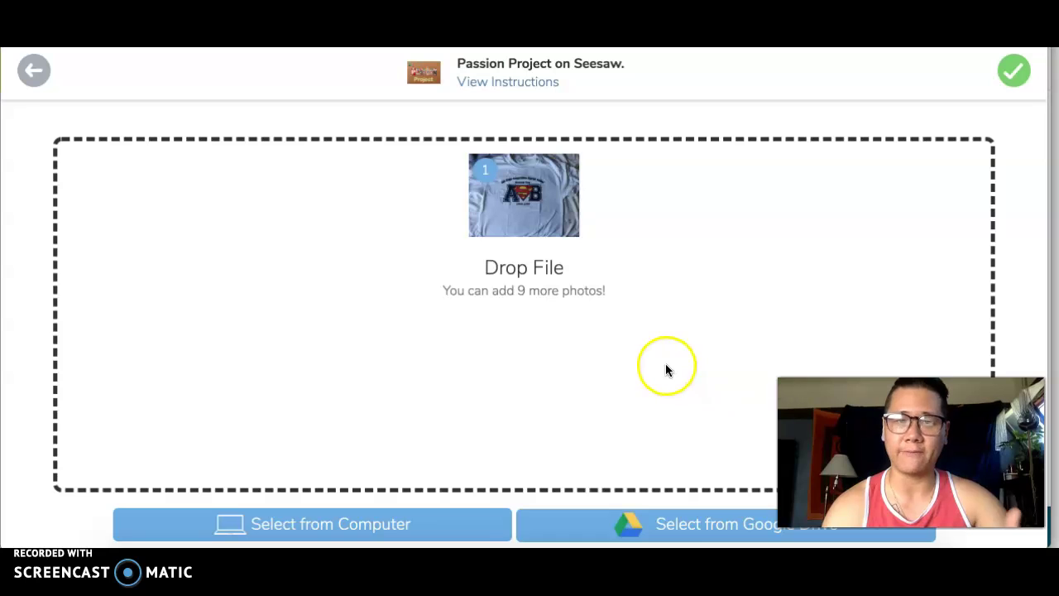
click(1008, 84)
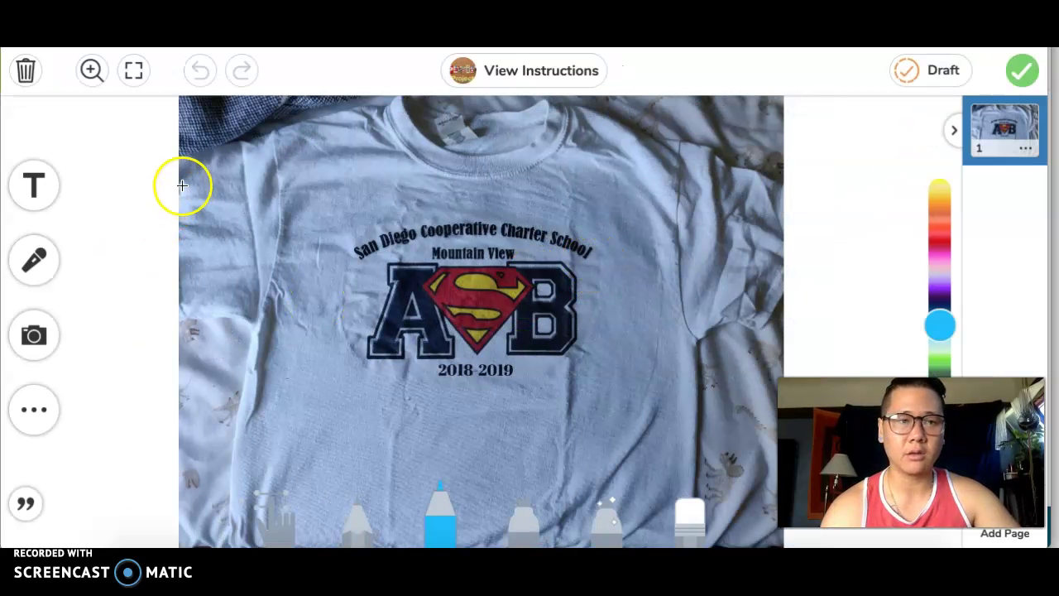
Step: Add the text label "Here's my ASB shirt" and place it above the logo near the shirt's collar
click(34, 184)
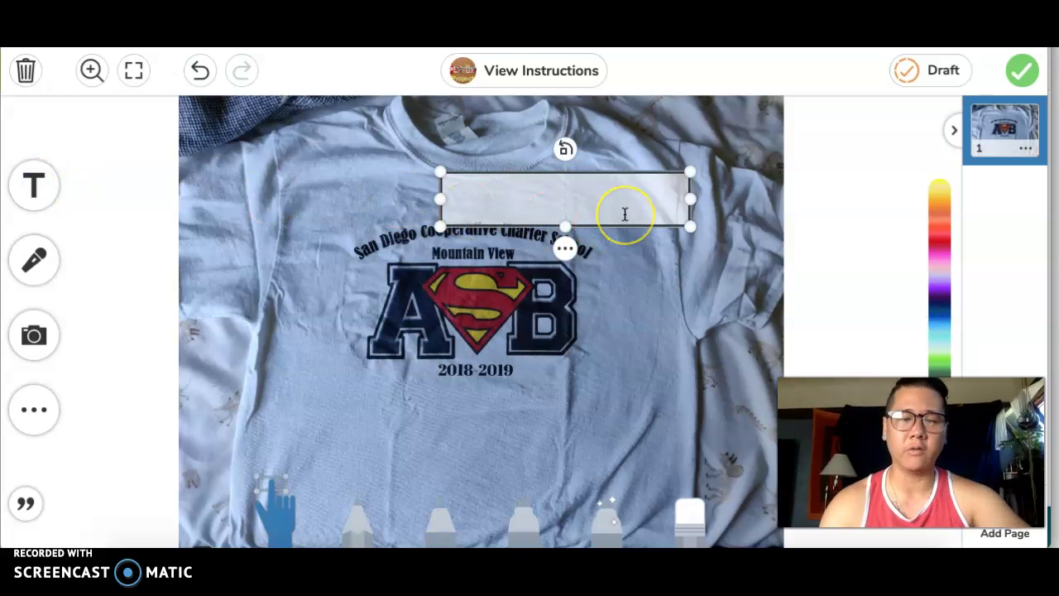
text(HEre's)
key(ctrl+a)
text(Here')
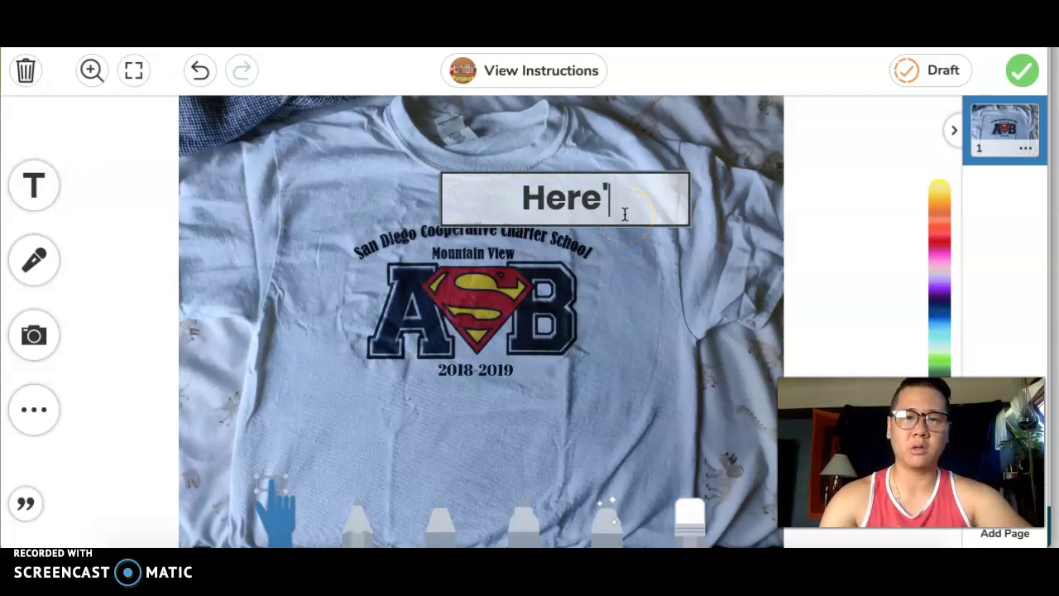
text(s my ASB shirt)
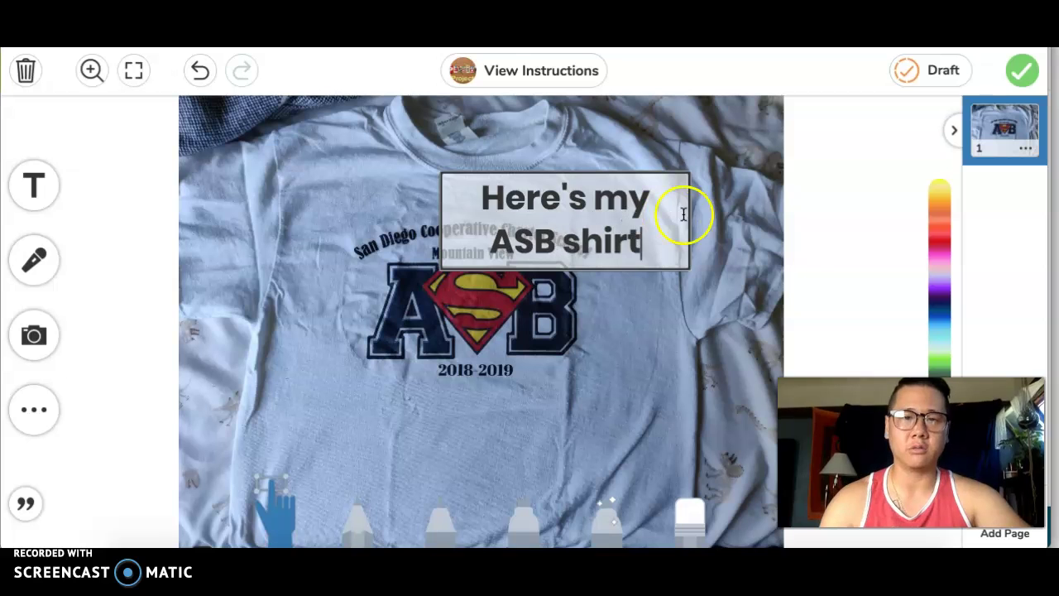
click(837, 221)
drag(662, 191, 569, 122)
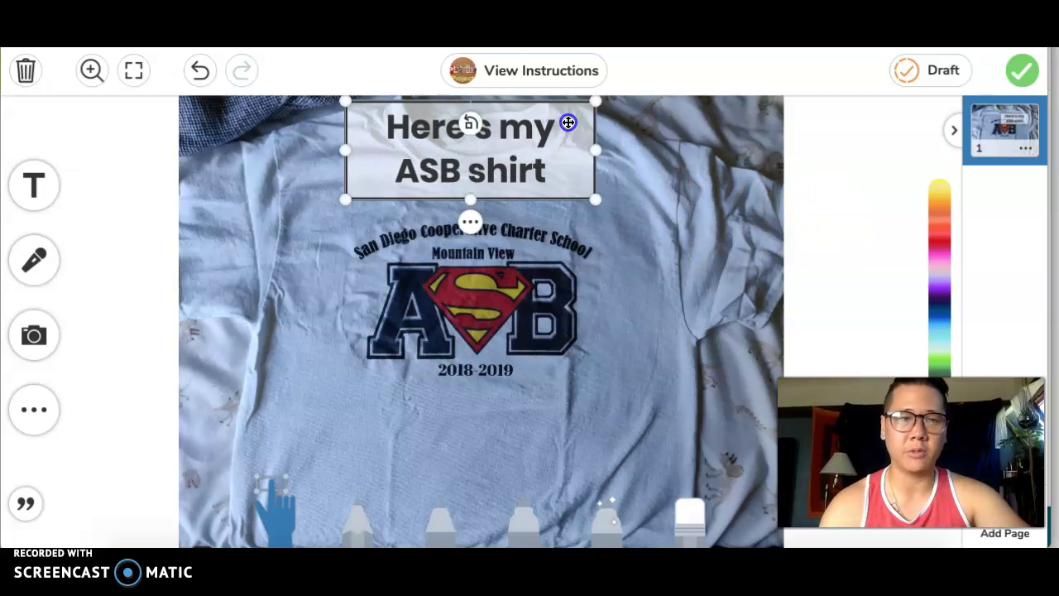
Step: Record a voice narration over the labelled shirt photo and submit the response for Sample Student
click(34, 260)
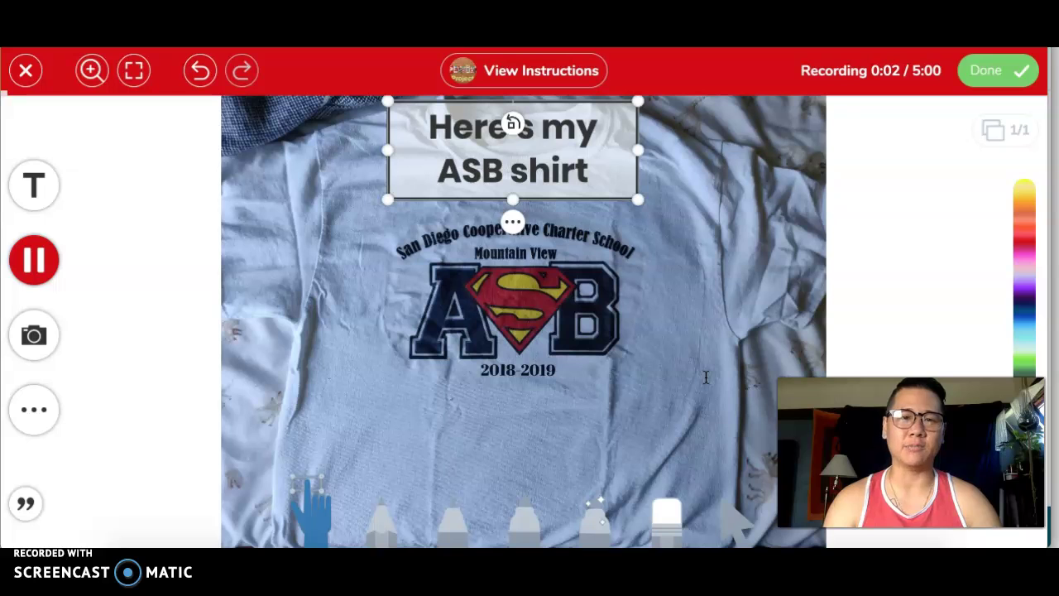
click(986, 70)
click(822, 331)
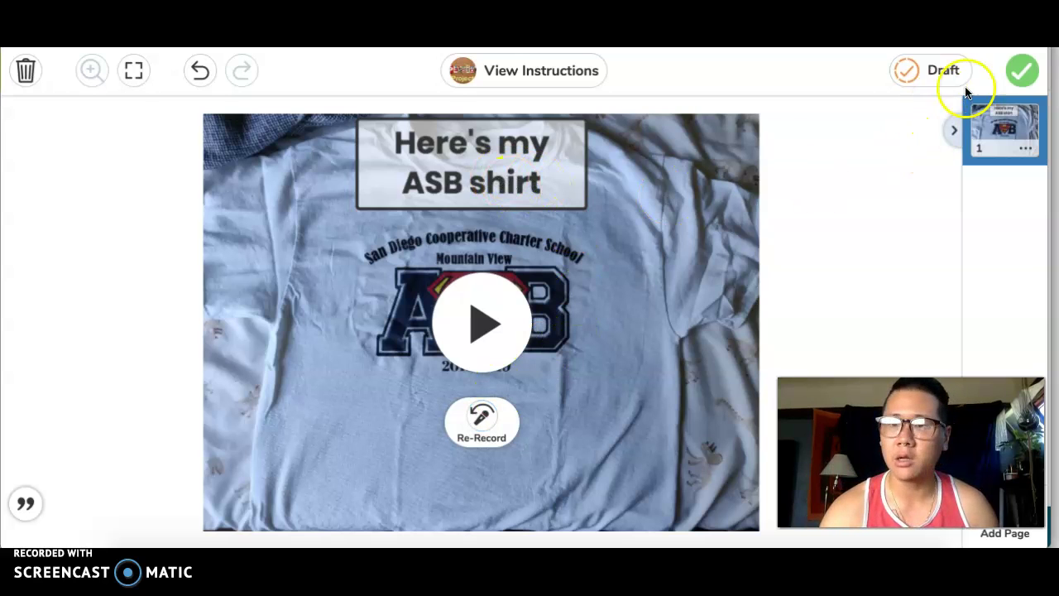
click(1030, 76)
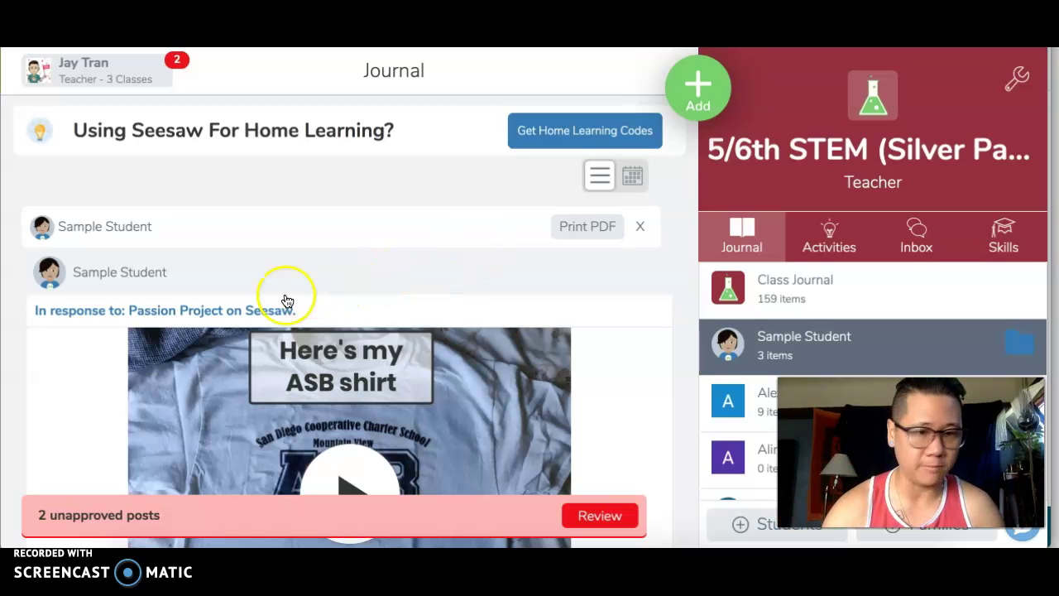
Step: Reopen the Passion Project on Seesaw activity from the journal post and start another response as Sample Student
click(191, 312)
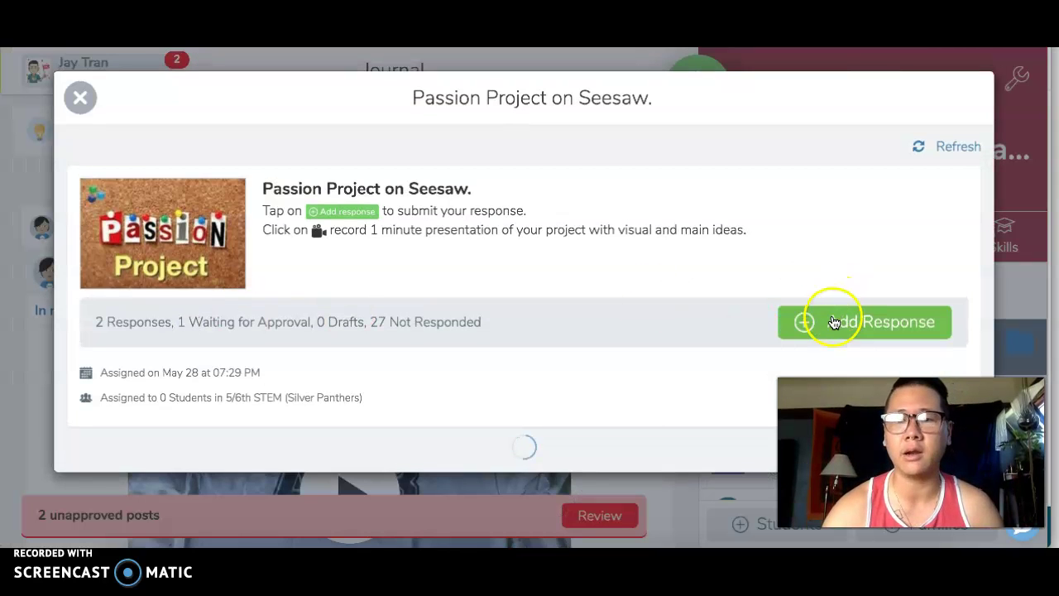
click(834, 321)
click(521, 185)
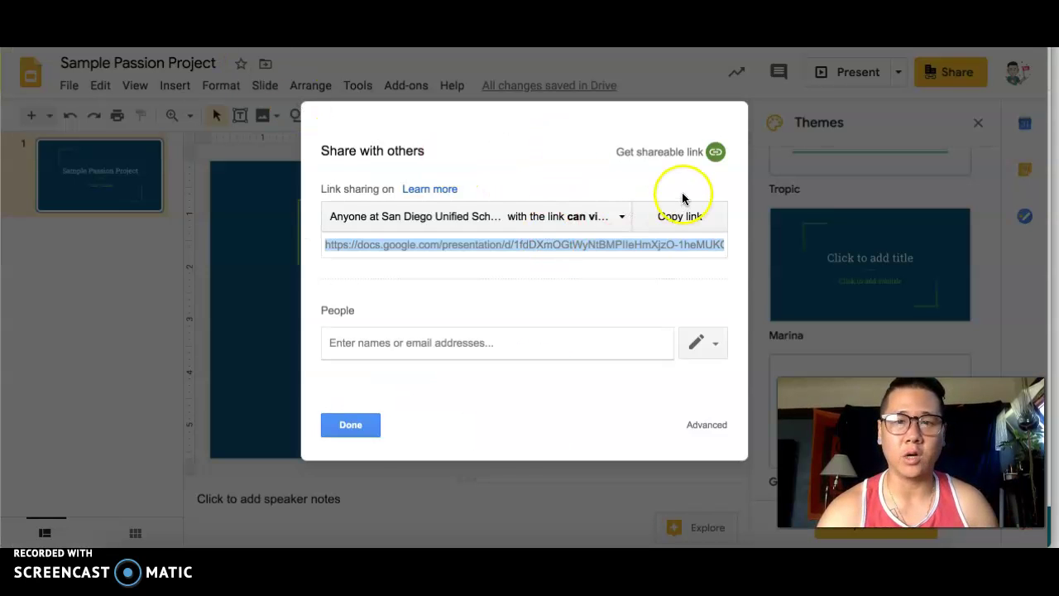
Step: Copy the shareable link of the Sample Passion Project presentation from Google Slides
click(375, 431)
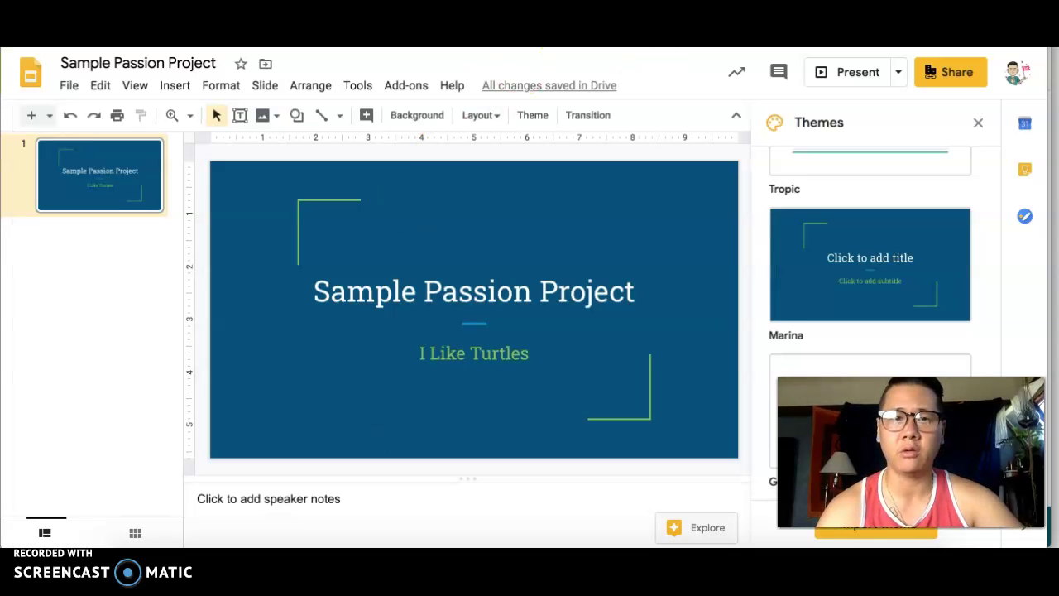
click(946, 72)
click(677, 247)
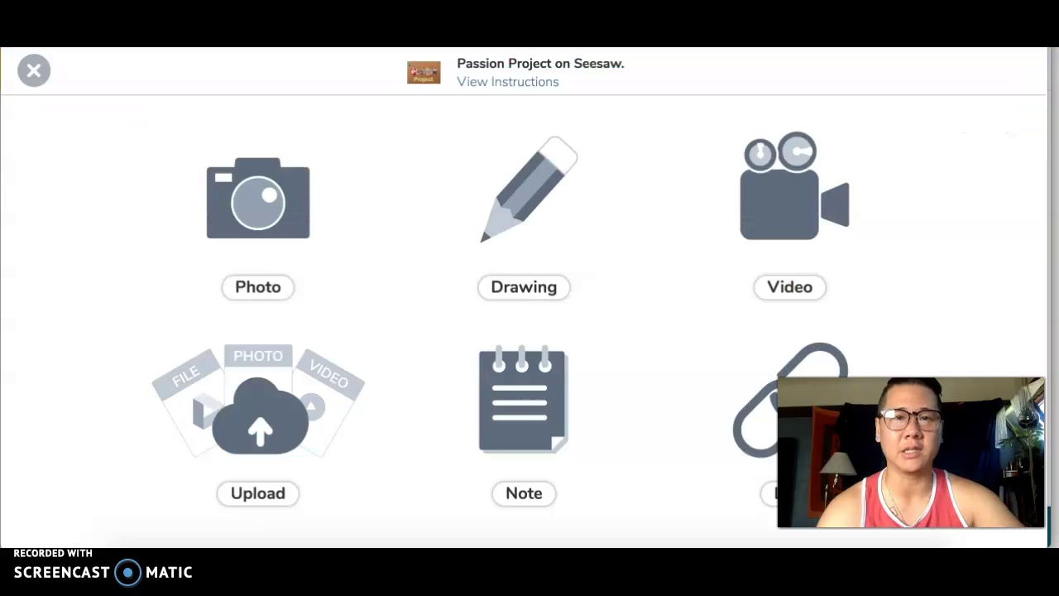
Step: Add the copied Google Slides URL as a link response in Seesaw, continuing without the Google Drive integration
click(803, 374)
click(329, 125)
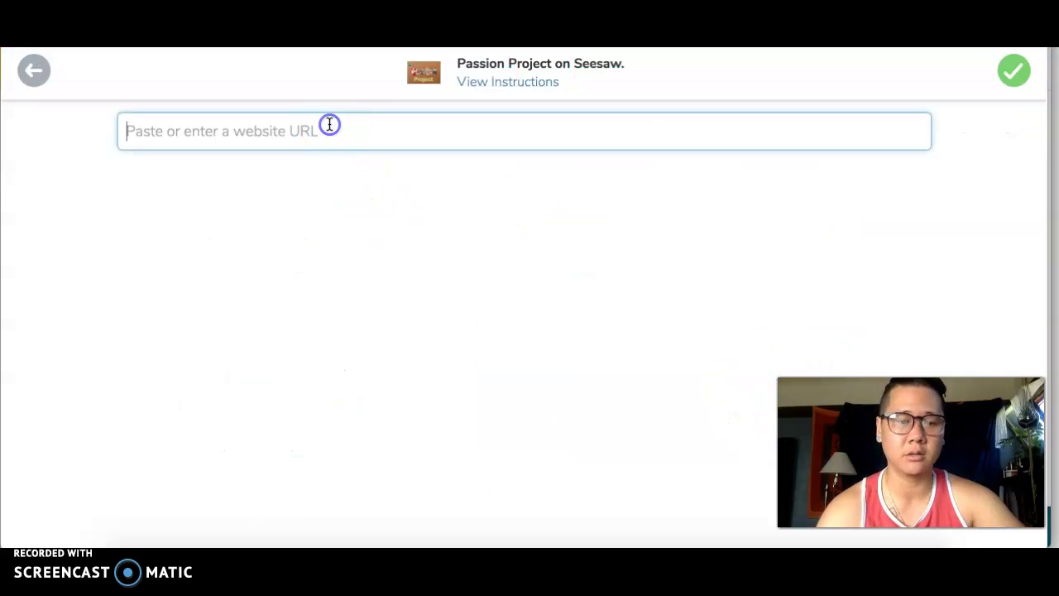
key(ctrl+v)
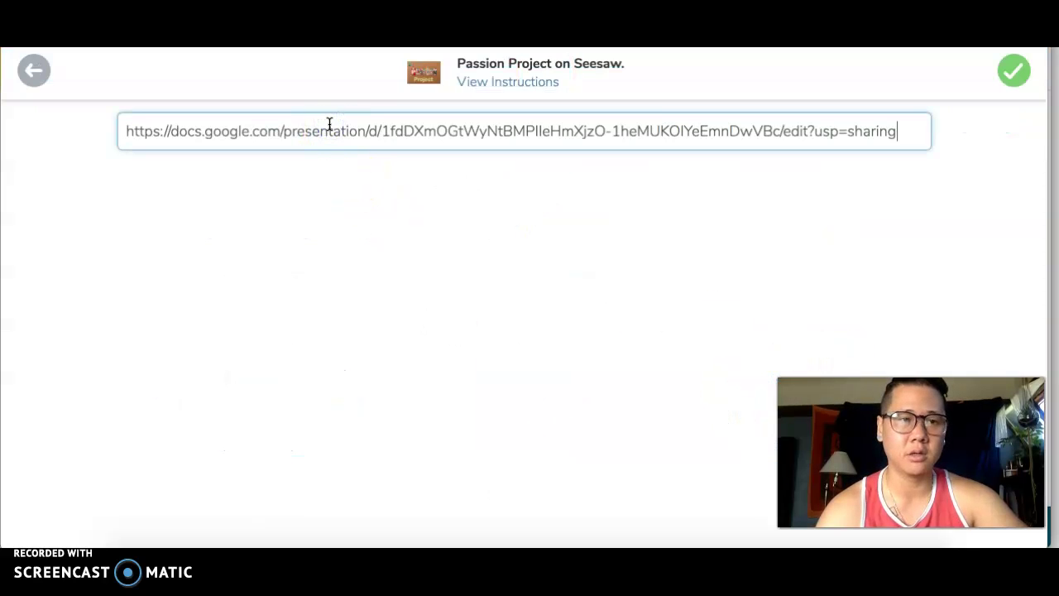
right_click(782, 129)
click(551, 266)
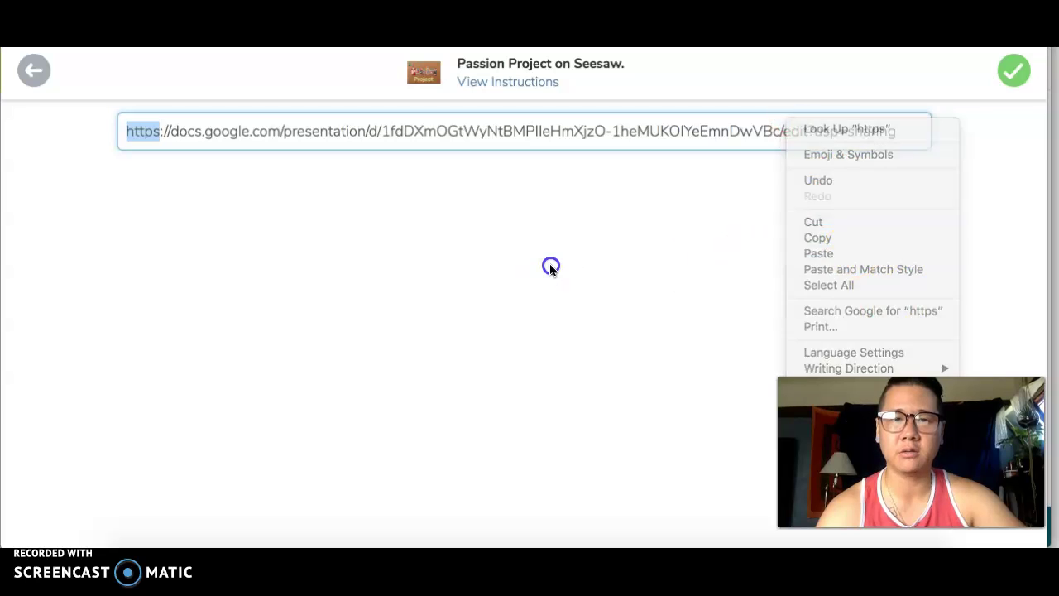
click(1005, 83)
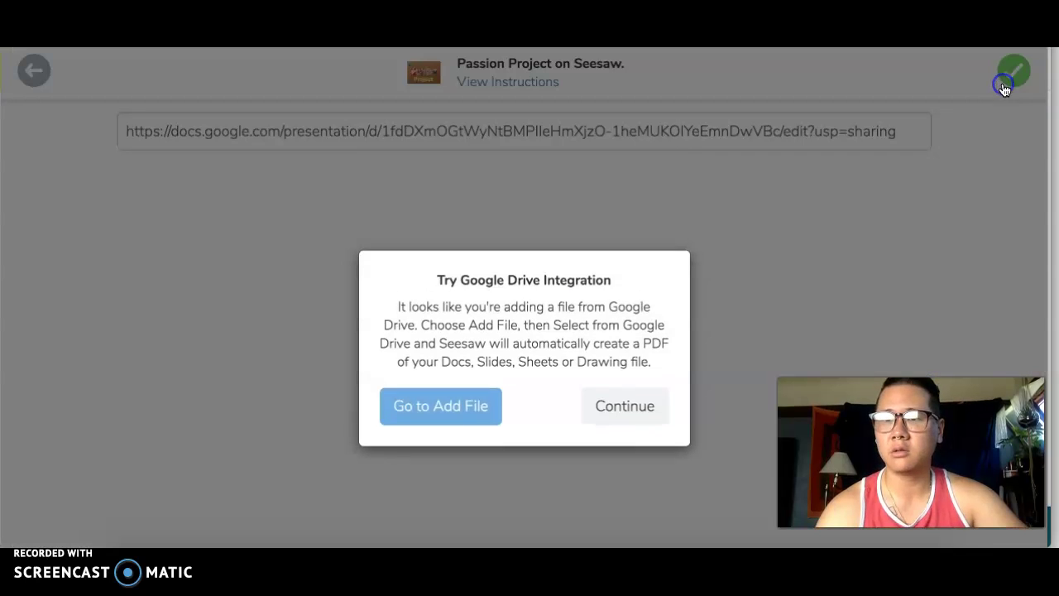
click(641, 418)
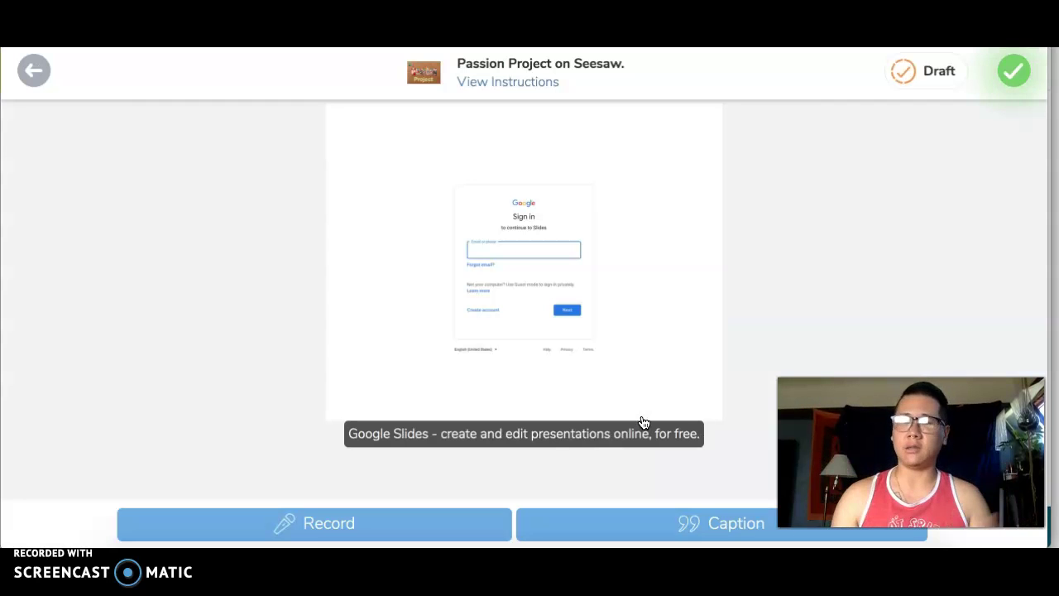
Step: Delete the unsubmitted link response and start over
click(34, 71)
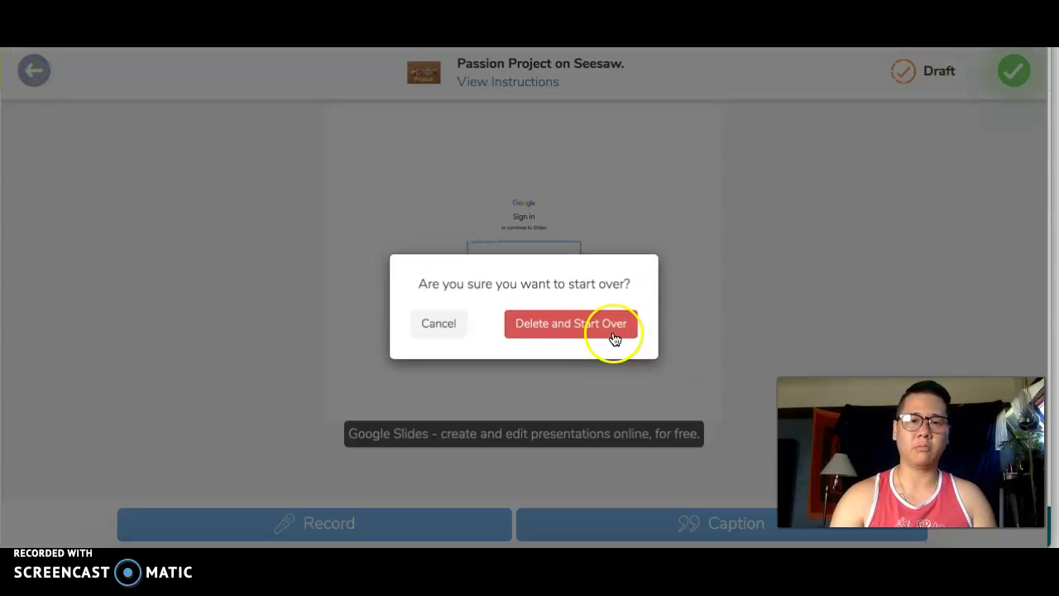
click(614, 330)
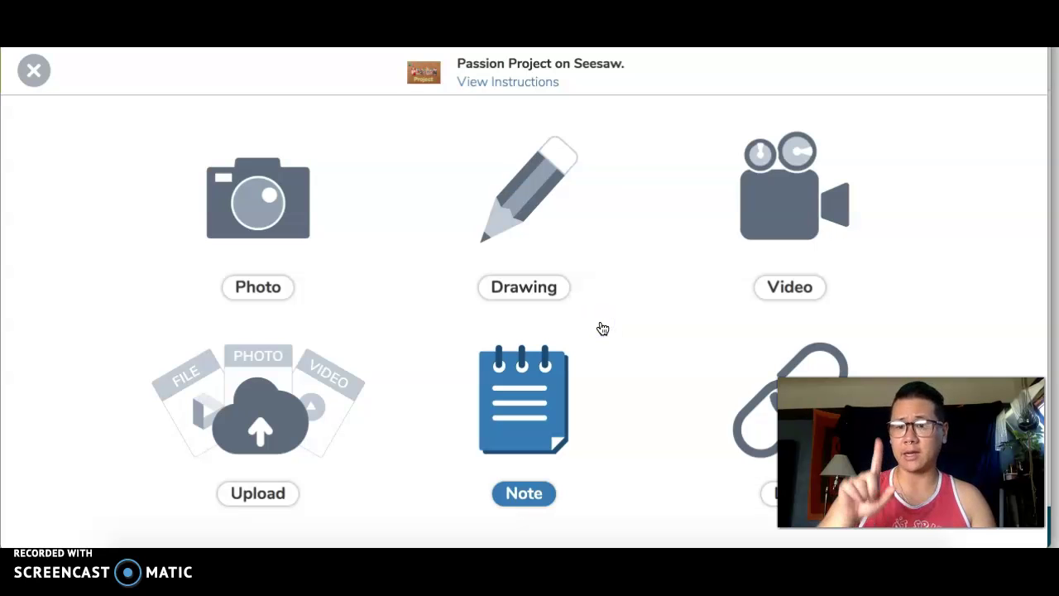